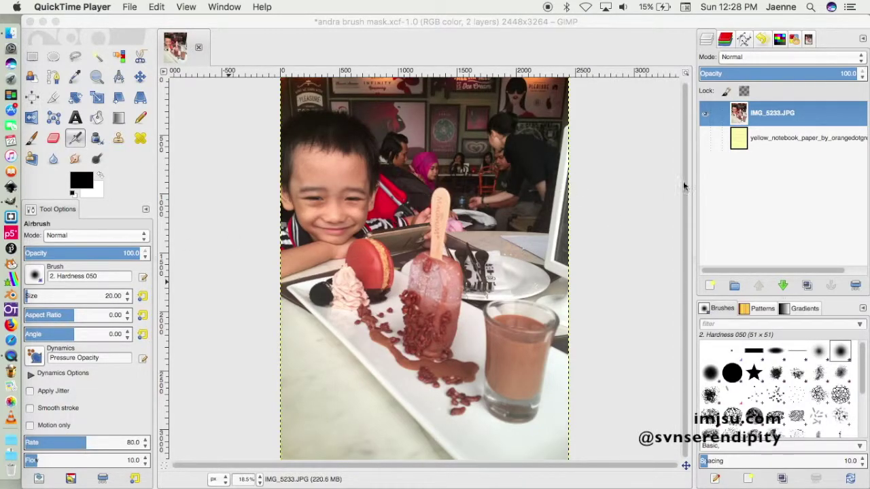
- Choose the Paintbrush tool and rename the IMG_5233.JPG photo layer to the child's first name
left_click(686, 100)
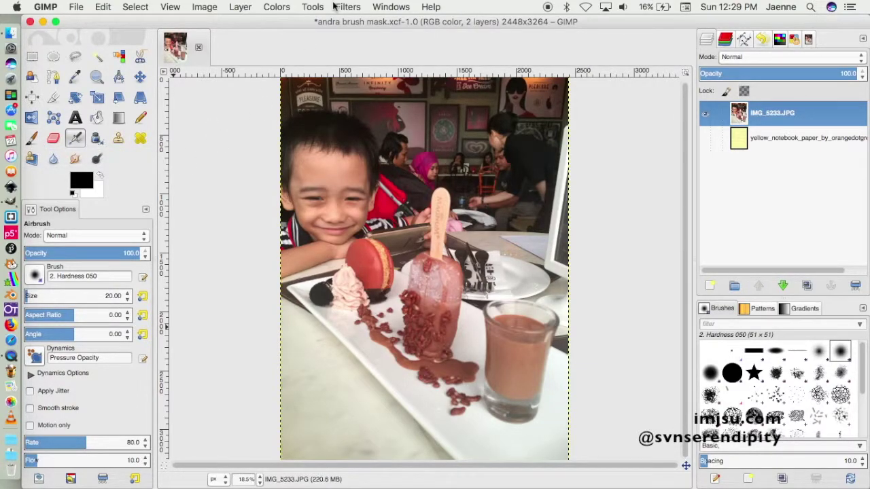
left_click(31, 138)
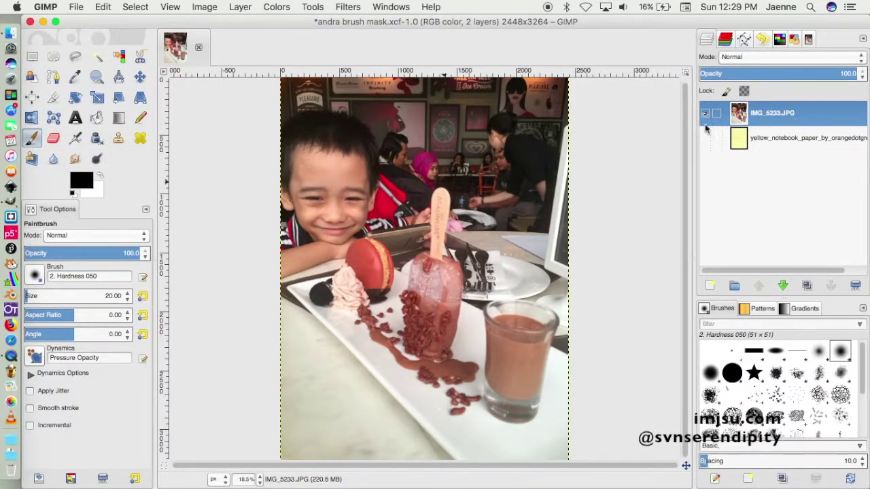
right_click(788, 118)
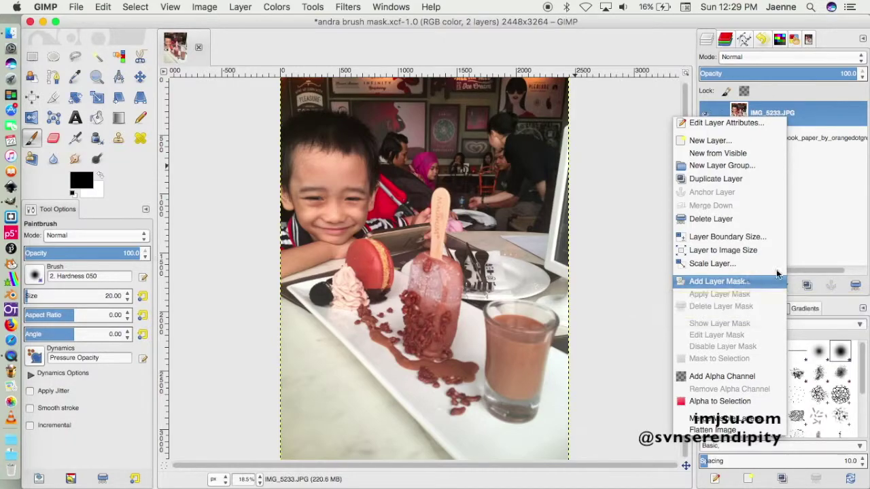
left_click(835, 115)
double_click(834, 114)
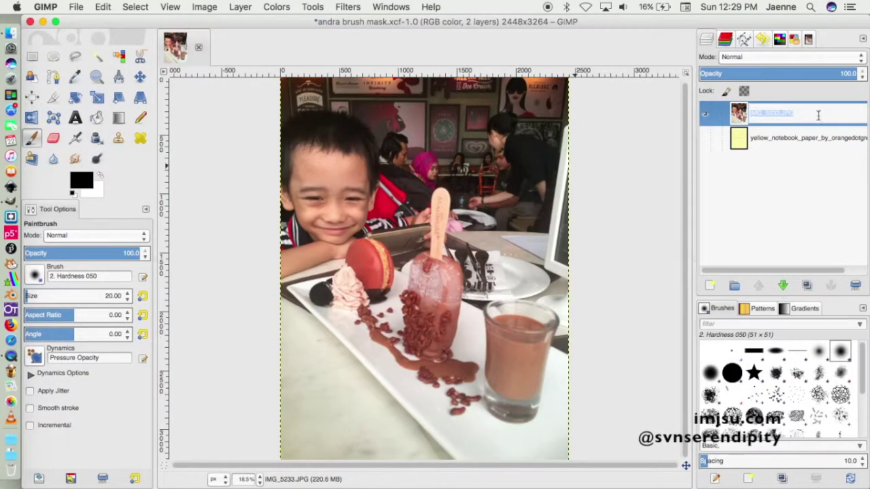
type("andra")
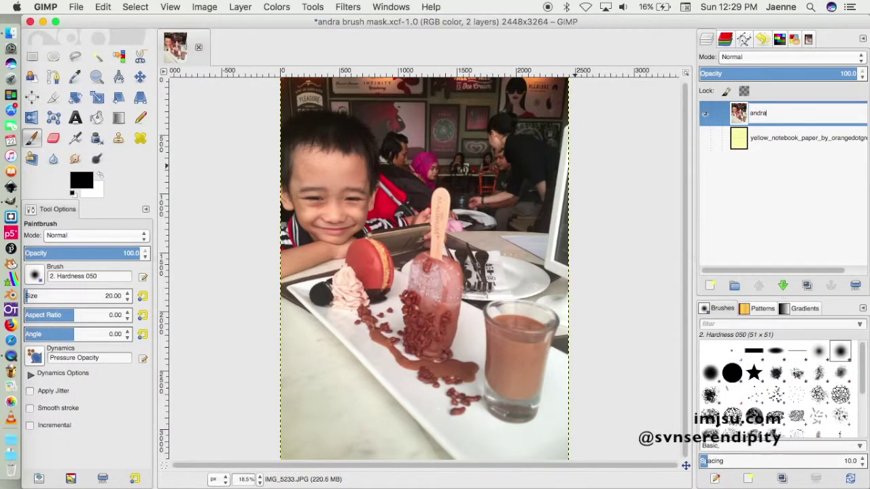
key("Return")
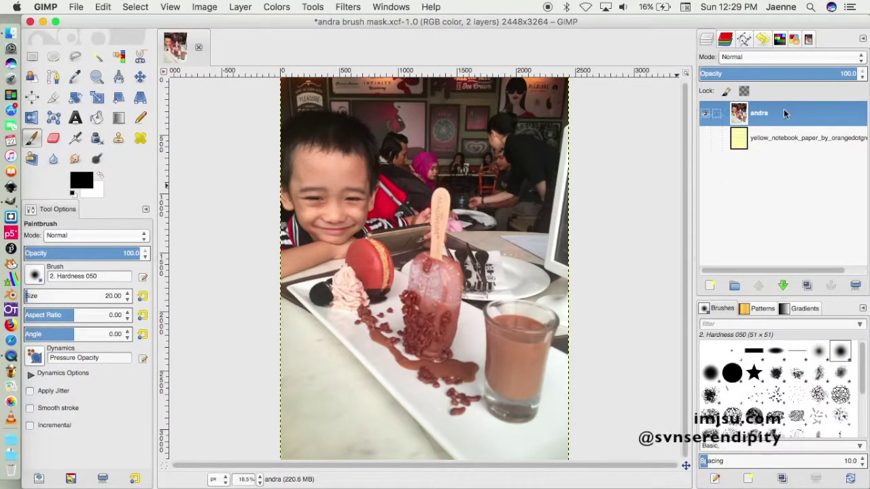
- Add a layer mask to the photo layer, initialized to Black (full transparency)
right_click(785, 113)
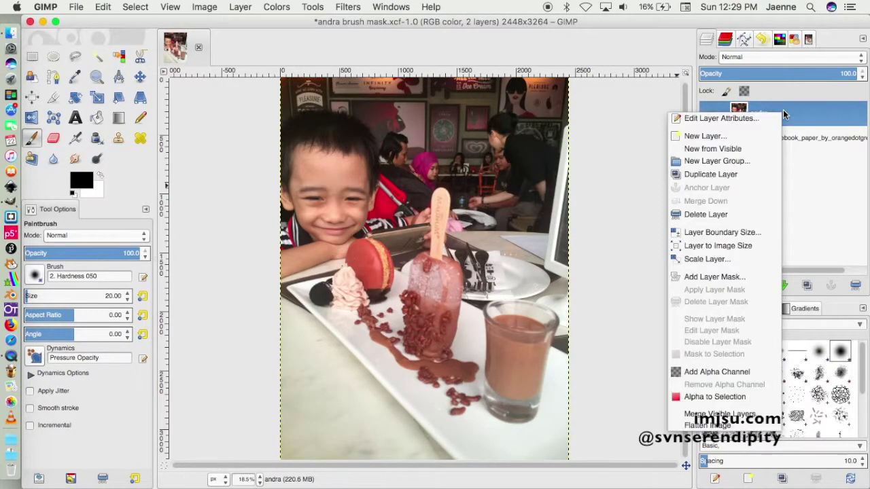
left_click(740, 284)
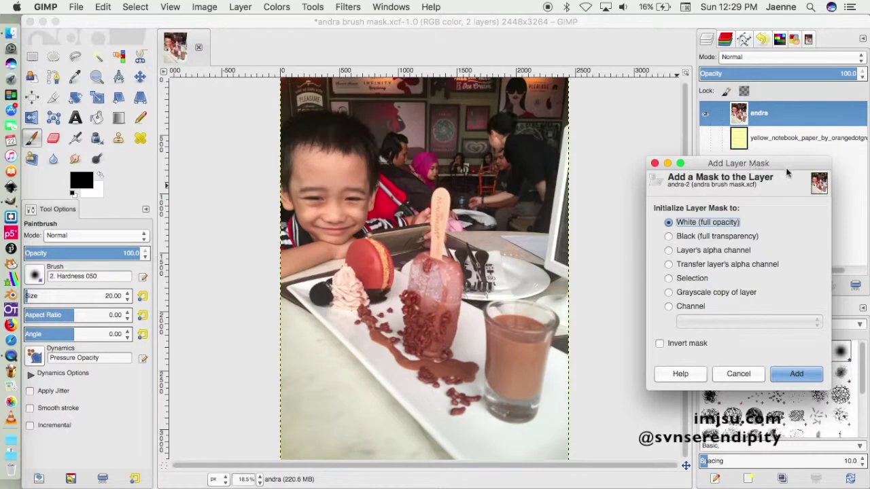
left_click_drag(796, 167, 545, 121)
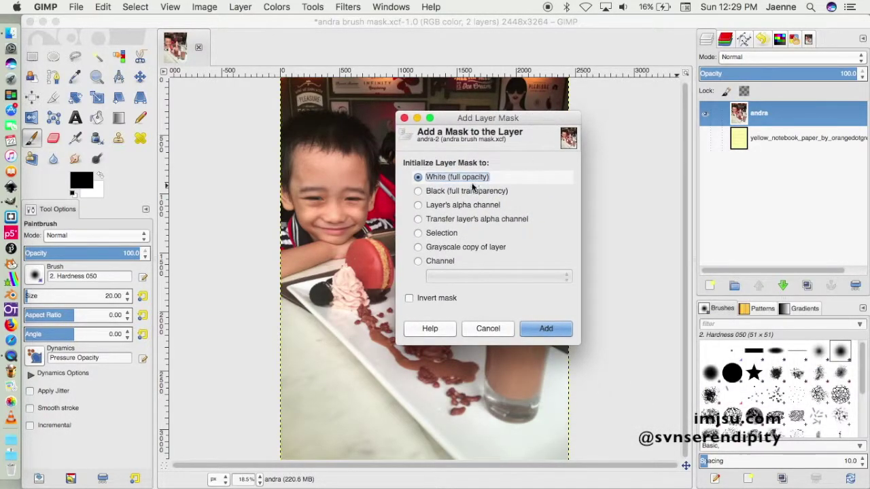
left_click(419, 192)
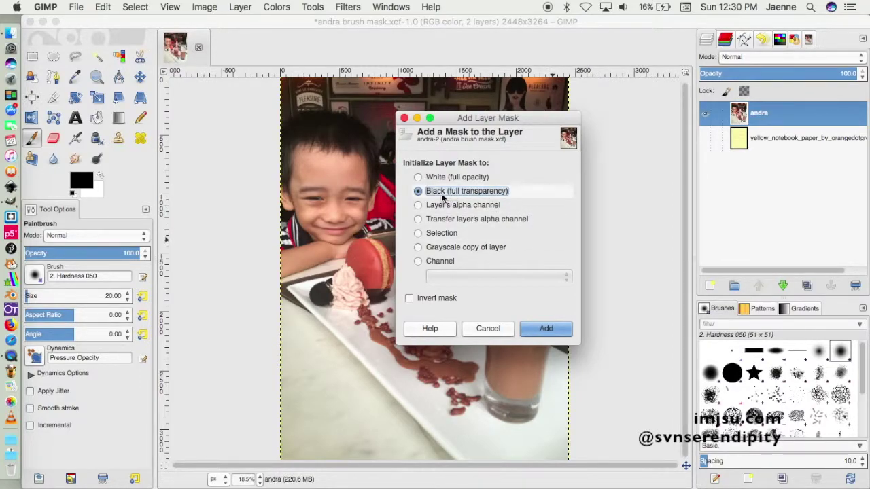
left_click(532, 332)
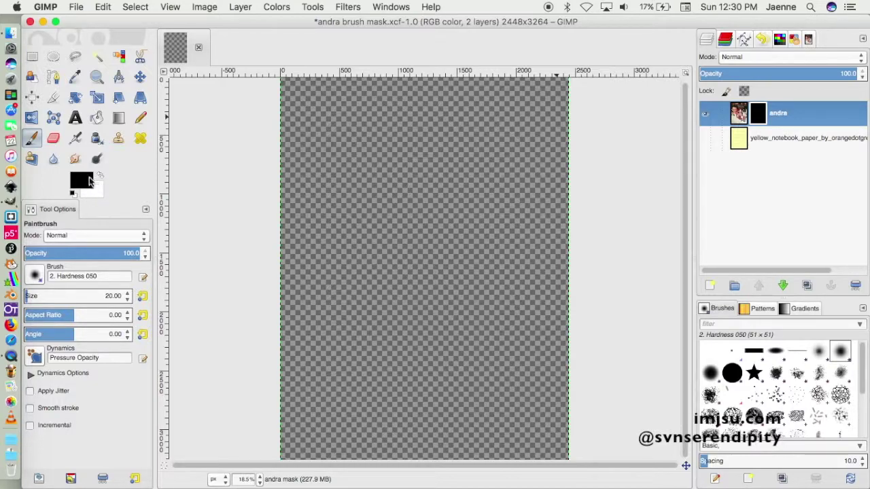
- Make white the foreground color and choose the Texture Hose 01 brush at size 329.70
left_click(101, 175)
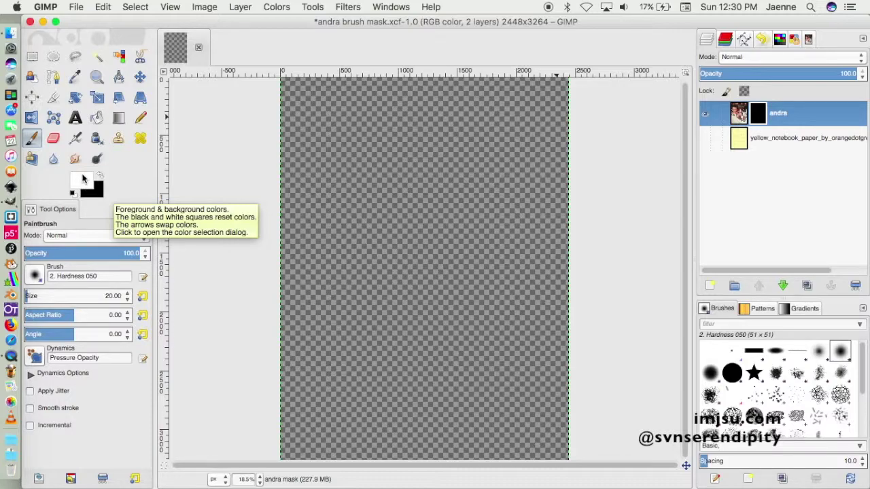
left_click(36, 275)
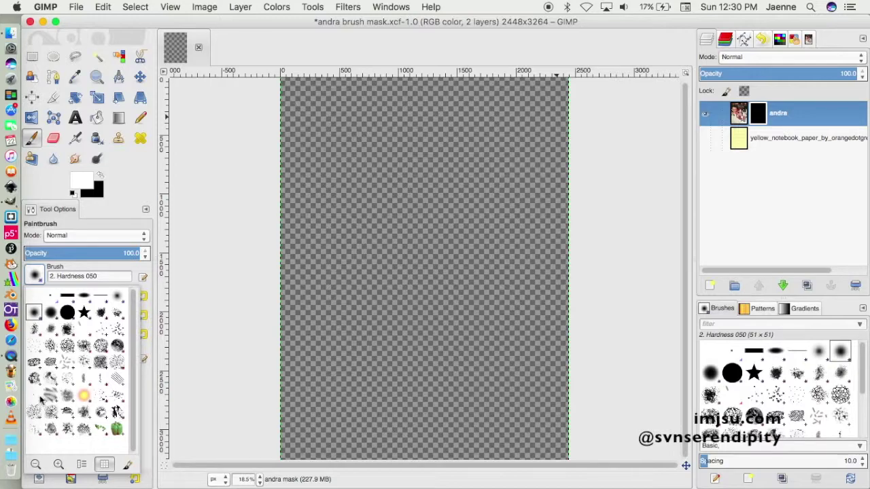
left_click(117, 412)
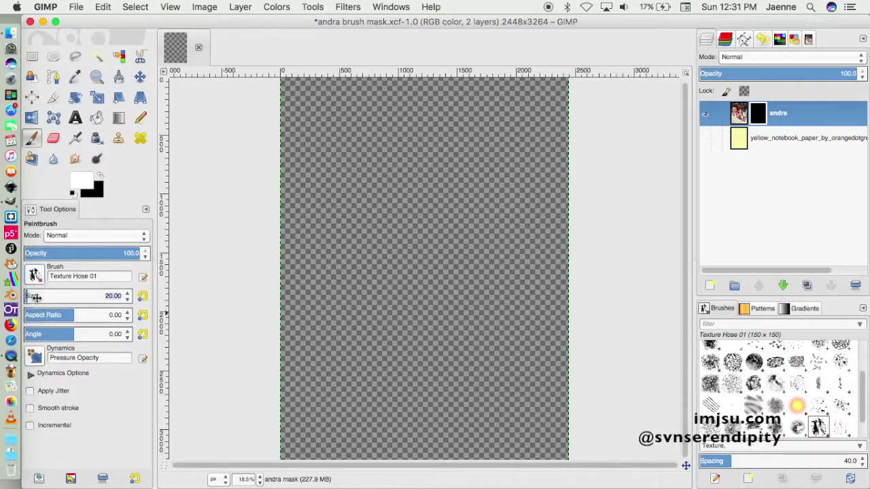
left_click_drag(34, 295, 49, 297)
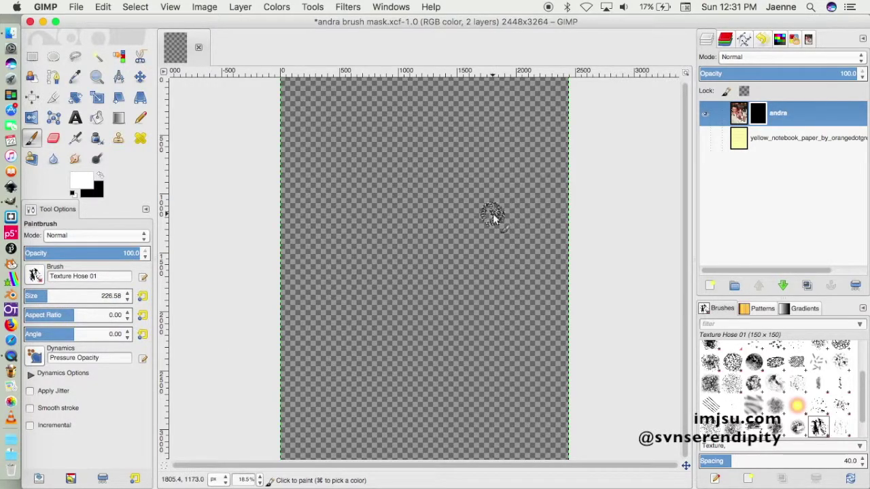
left_click_drag(52, 295, 57, 296)
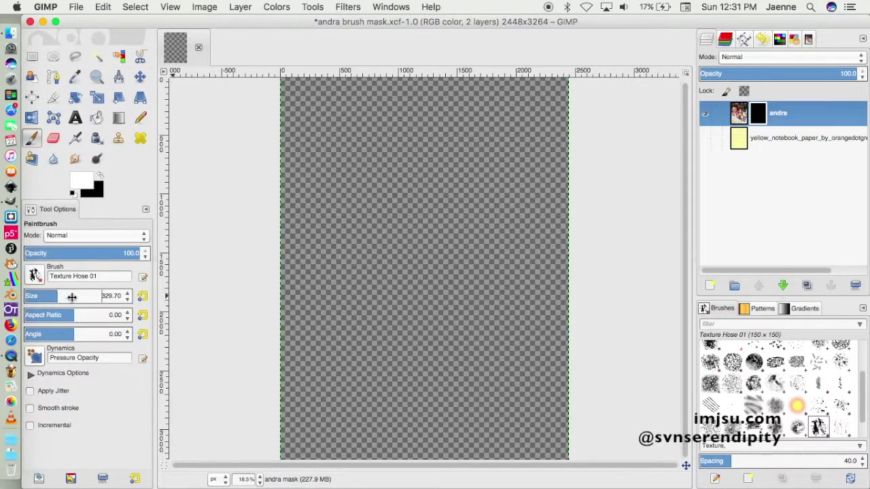
- Set the brush dynamics to Pencil Shader and paint white on the mask over the boy's face and the macaron
left_click(34, 353)
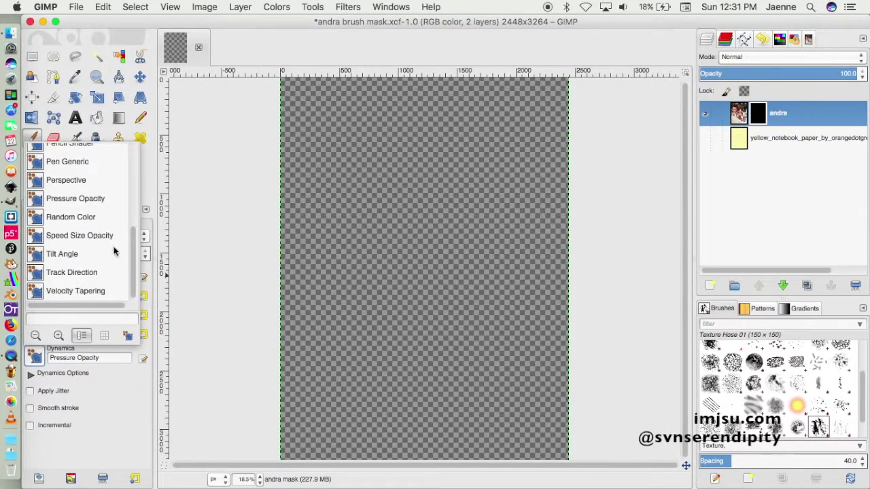
left_click_drag(134, 234, 134, 192)
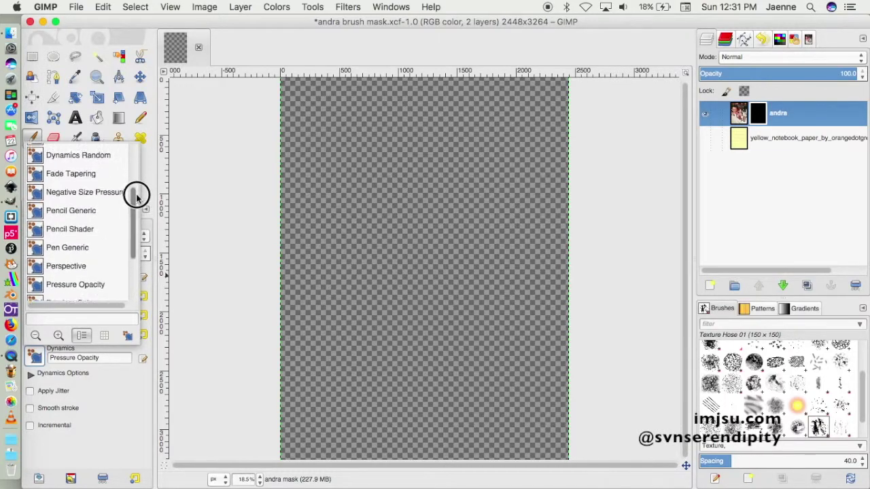
left_click(75, 230)
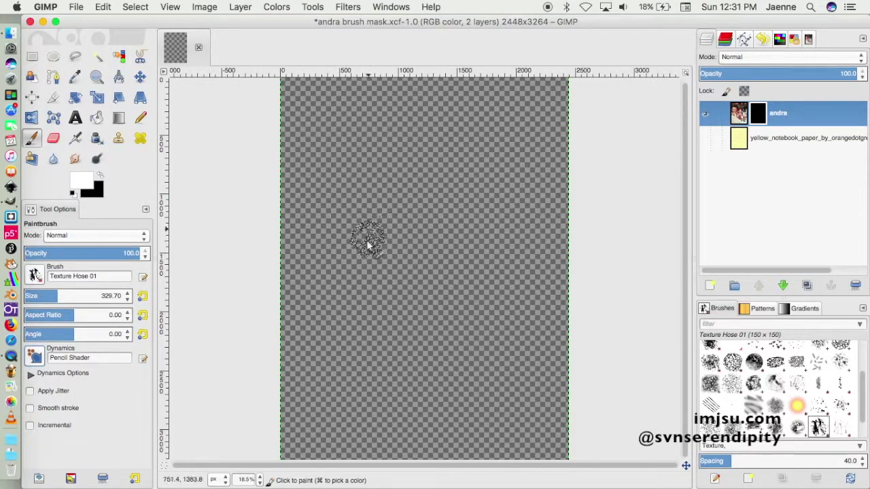
mouse_move(358, 234)
left_mouse_down()
mouse_move(385, 251)
mouse_move(349, 212)
mouse_move(387, 220)
mouse_move(394, 236)
mouse_move(357, 247)
mouse_move(385, 281)
mouse_move(366, 281)
mouse_move(315, 216)
mouse_move(338, 197)
left_mouse_up()
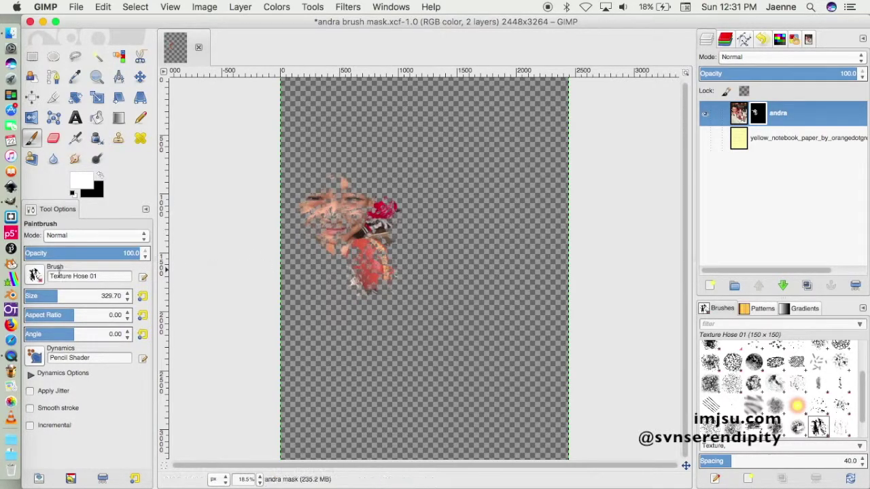
- Paint on the mask with the Pencil Scratch brush at size 645.52 to reveal the face, macaron and chocolate crumbs
left_click(35, 276)
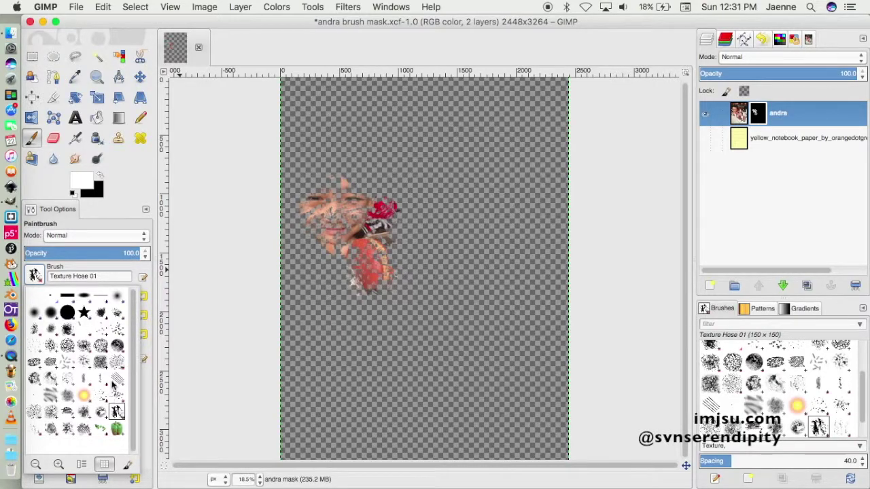
double_click(113, 382)
left_click(63, 295)
left_click(67, 295)
left_click(323, 211)
key("ctrl+z")
left_click(87, 296)
mouse_move(348, 225)
left_mouse_down()
mouse_move(353, 178)
mouse_move(337, 173)
left_mouse_up()
mouse_move(314, 242)
left_mouse_down()
mouse_move(355, 256)
mouse_move(360, 269)
mouse_move(362, 288)
mouse_move(346, 306)
mouse_move(386, 295)
left_mouse_up()
mouse_move(401, 324)
left_mouse_down()
mouse_move(400, 333)
mouse_move(437, 355)
mouse_move(392, 272)
mouse_move(385, 231)
mouse_move(361, 301)
mouse_move(424, 376)
mouse_move(403, 320)
mouse_move(326, 232)
mouse_move(333, 259)
mouse_move(299, 160)
mouse_move(427, 341)
mouse_move(306, 178)
left_mouse_up()
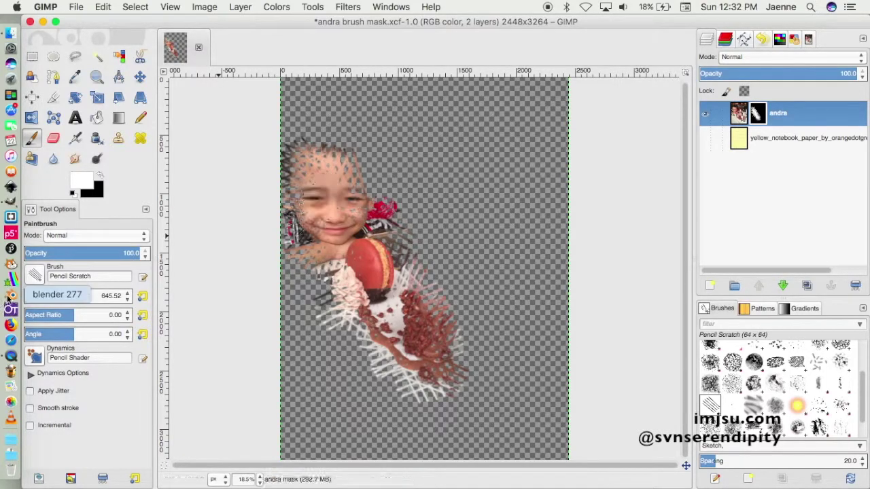
- Paint on the mask with the Confetti brush over the boy's hair and from the plate to the glass
left_click(32, 275)
left_click(66, 408)
left_click_drag(333, 285, 550, 398)
mouse_move(306, 194)
left_mouse_down()
mouse_move(326, 149)
mouse_move(334, 161)
mouse_move(339, 147)
mouse_move(336, 155)
left_mouse_up()
- Reveal more of the boy, the ice cream and the plate, using the Pencil Scratch brush for sketchy edges
left_click(31, 275)
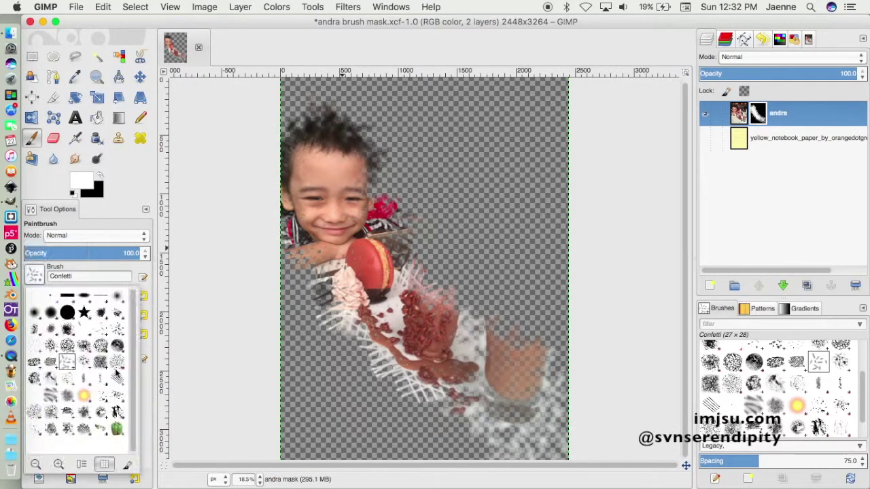
left_click(67, 432)
mouse_move(407, 225)
left_mouse_down()
mouse_move(353, 306)
mouse_move(513, 425)
mouse_move(442, 320)
mouse_move(517, 319)
mouse_move(435, 286)
mouse_move(382, 309)
mouse_move(326, 136)
mouse_move(431, 311)
mouse_move(272, 208)
mouse_move(509, 394)
mouse_move(403, 236)
mouse_move(320, 165)
mouse_move(431, 272)
left_mouse_up()
left_click(35, 275)
left_click(34, 442)
- Stamp stars along the edges of the revealed photo with the 2. Star brush, reducing its size to 271.70
left_click(35, 276)
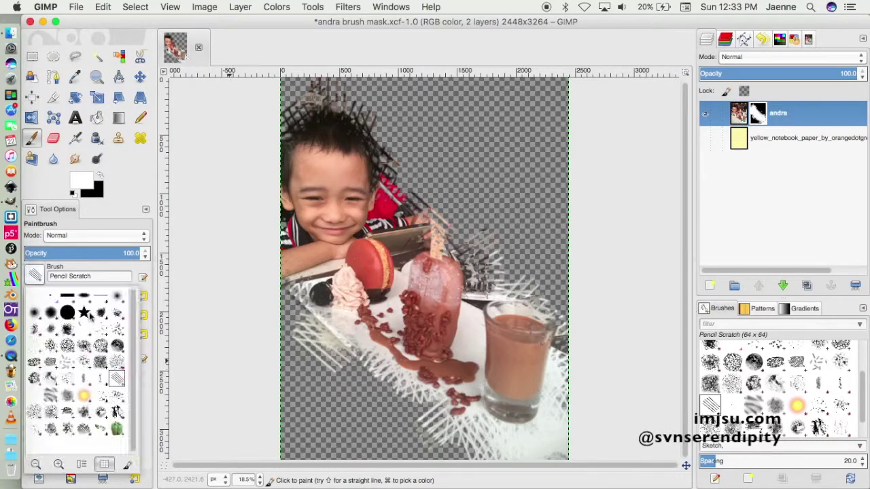
left_click(62, 299)
left_click(354, 374)
left_click(442, 428)
left_click(52, 297)
left_click(472, 228)
left_click(388, 154)
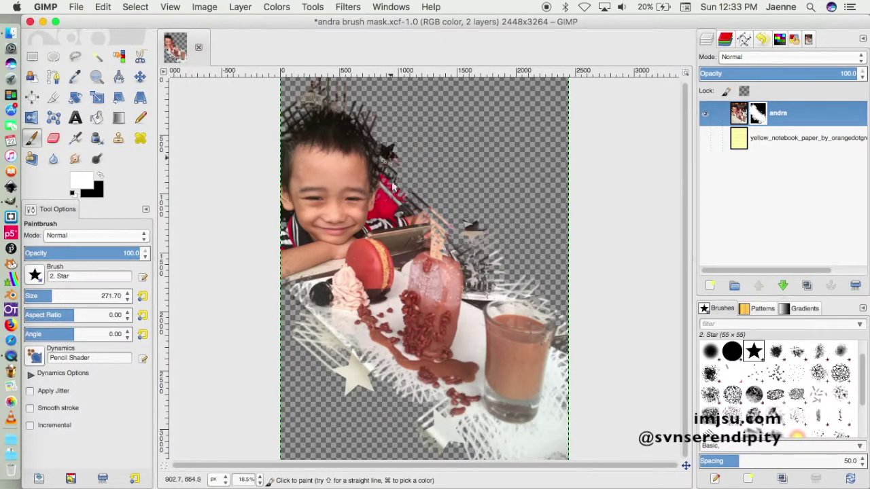
left_click(306, 108)
left_click(301, 318)
- Dab the Texture Hose 02 brush on the mask around the ice cream stick and the boy's face
left_click(35, 275)
left_click(102, 408)
left_click(449, 264)
left_click(467, 285)
left_click(317, 208)
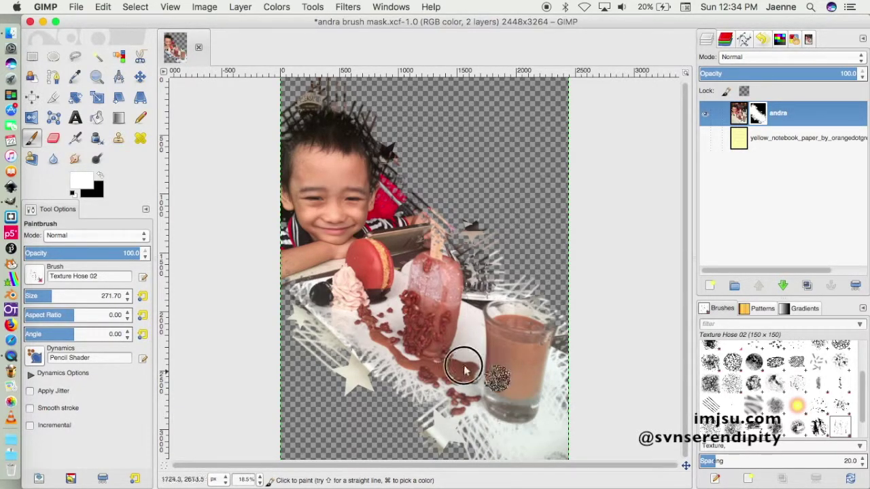
left_click(36, 276)
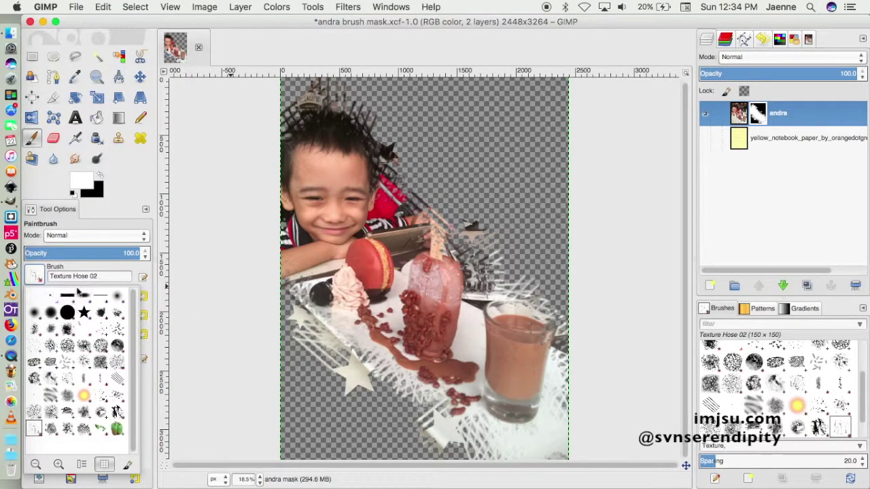
left_click(362, 41)
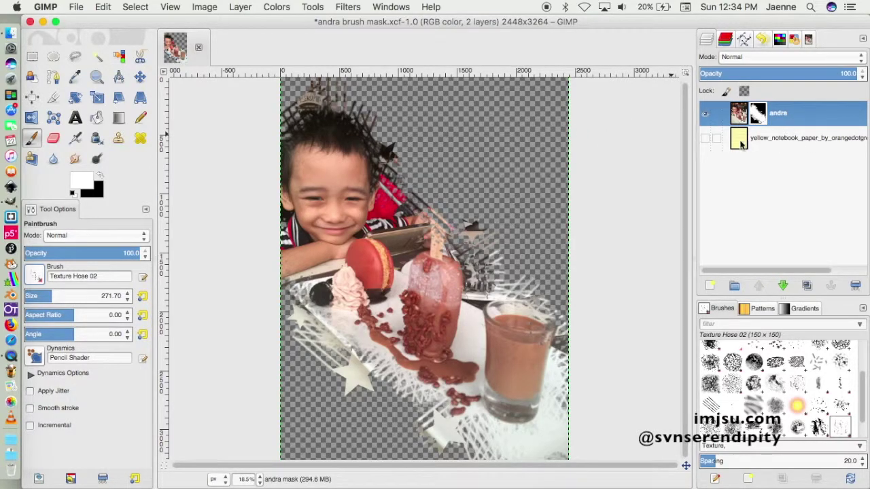
- Show the yellow notebook paper layer behind the photo and touch up the mask with the Texture Hose 02 brush
left_click(707, 142)
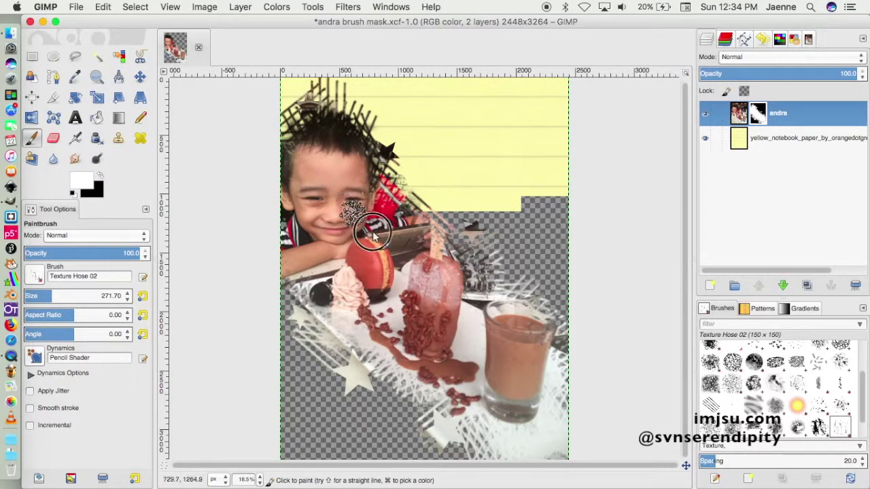
mouse_move(407, 251)
left_mouse_down()
mouse_move(421, 258)
mouse_move(429, 287)
left_mouse_up()
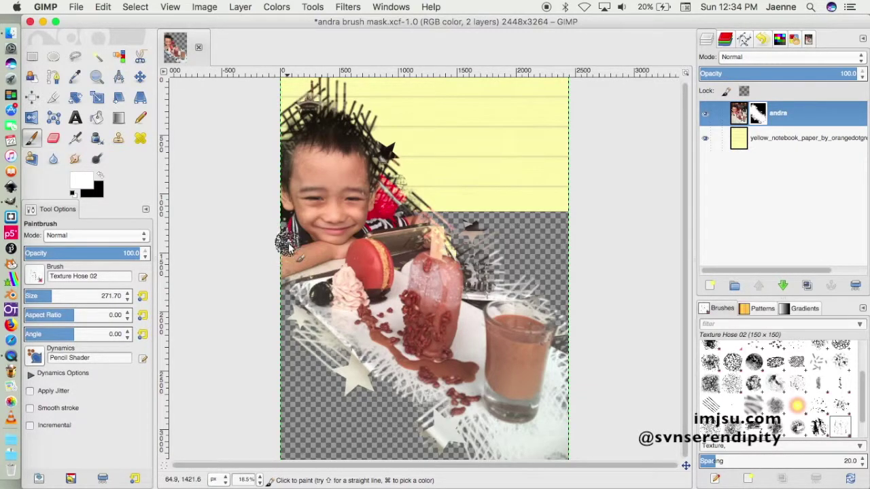
mouse_move(288, 254)
left_mouse_down()
mouse_move(278, 205)
mouse_move(286, 198)
mouse_move(283, 160)
mouse_move(353, 256)
mouse_move(431, 307)
mouse_move(471, 349)
mouse_move(534, 375)
mouse_move(442, 367)
left_mouse_up()
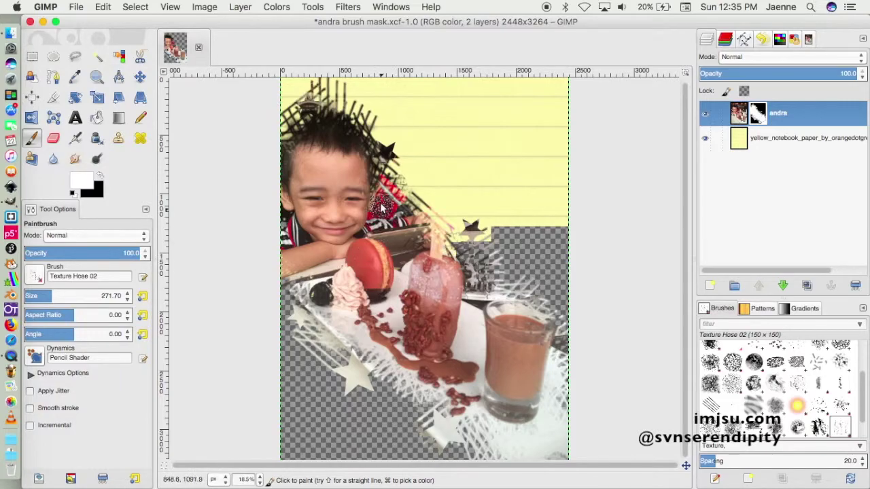
- Add texture to the mask edges with the Bristles 01 brush and the Sand Dunes (AP) brush at size 735.75
left_click(36, 276)
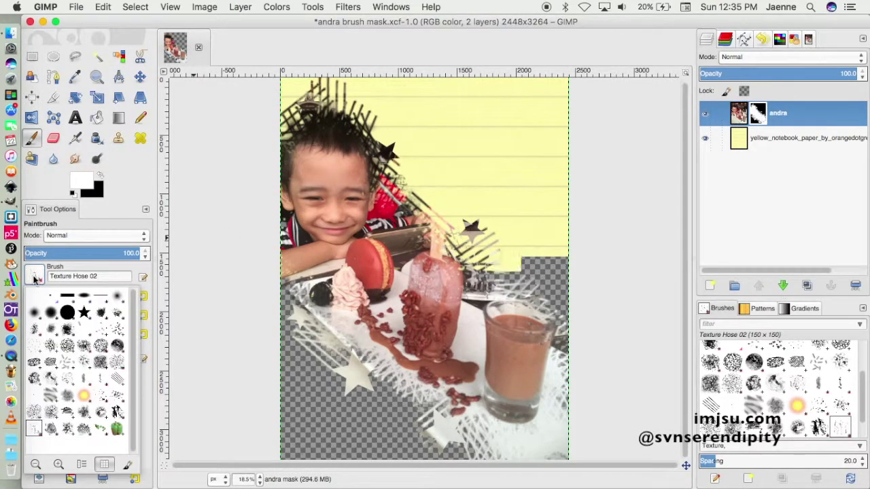
left_click(102, 344)
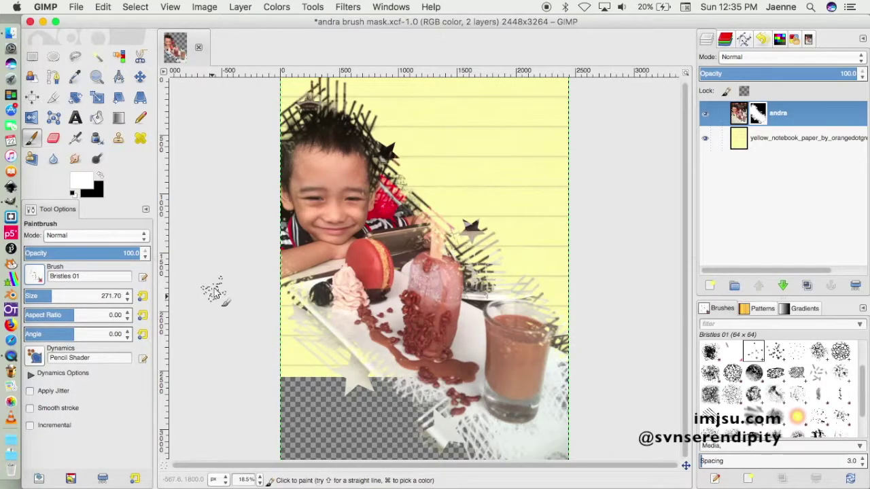
left_click(34, 273)
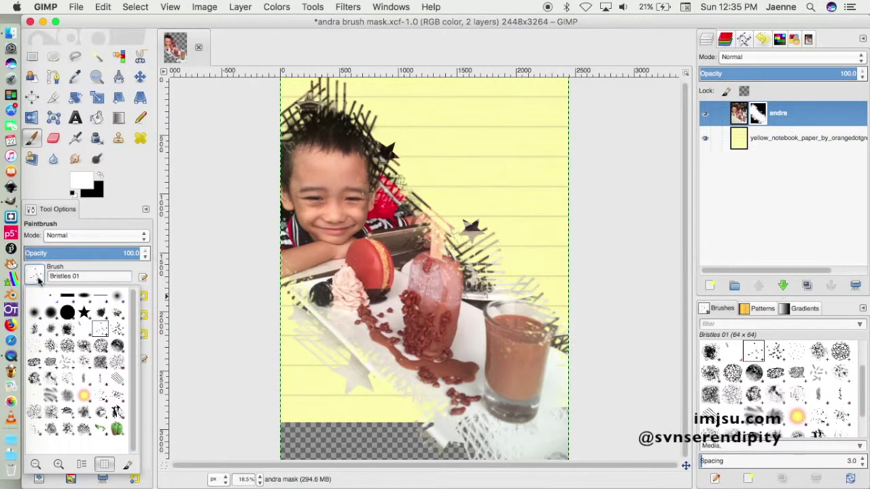
left_click(102, 383)
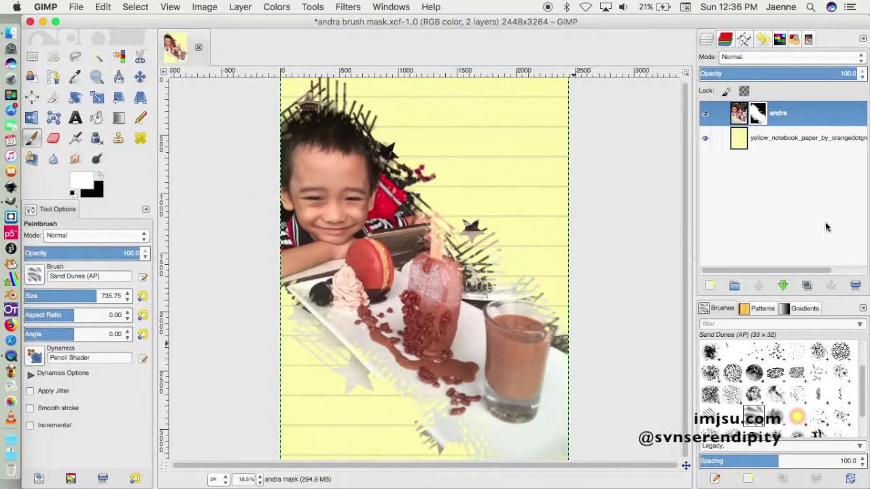
right_click(799, 119)
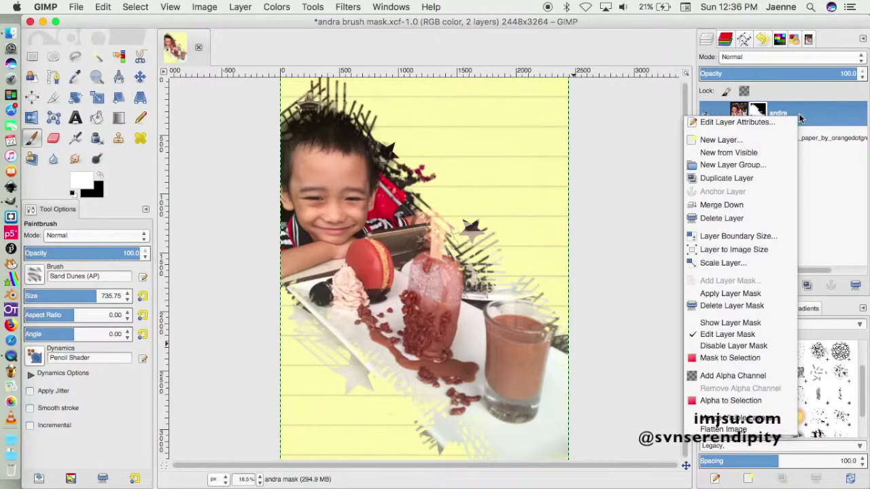
left_click(839, 38)
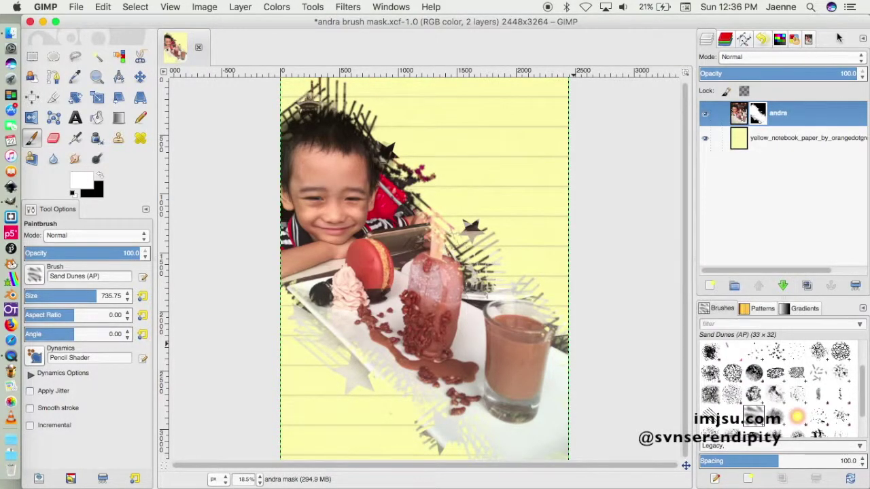
right_click(804, 117)
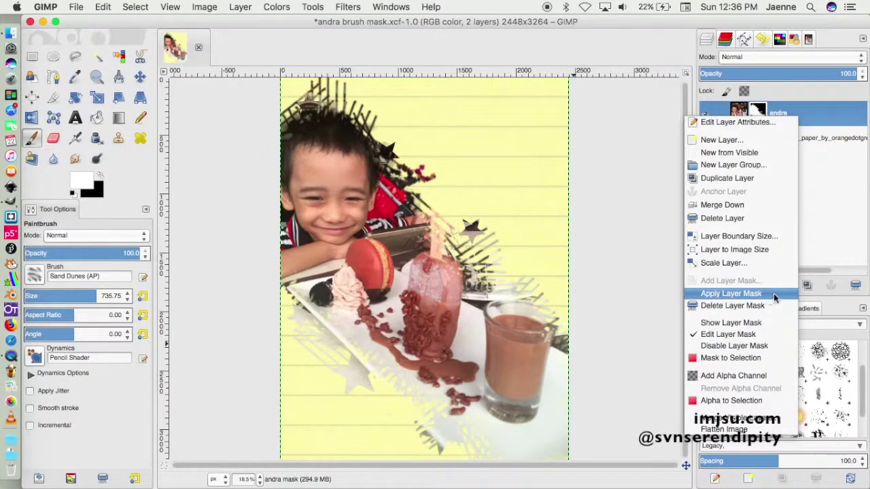
left_click(846, 39)
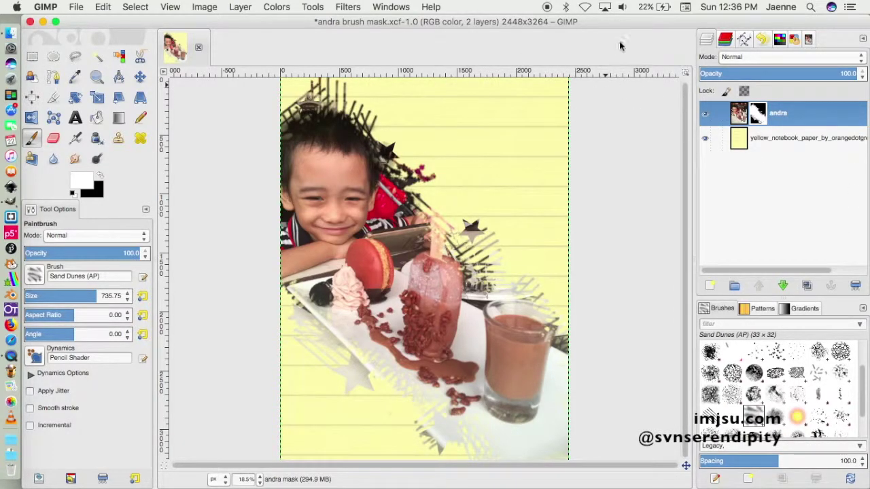